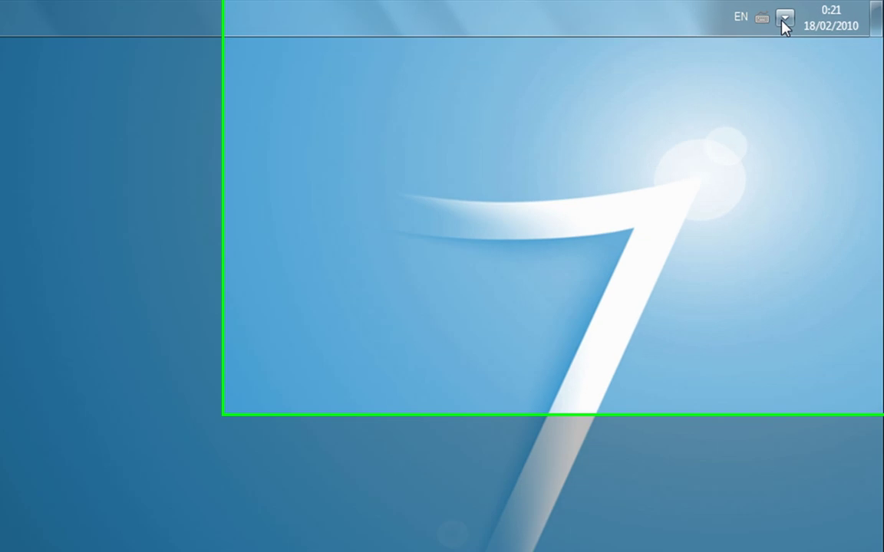
# Check the list of available wireless networks from the notification area.
pyautogui.click(784, 20)
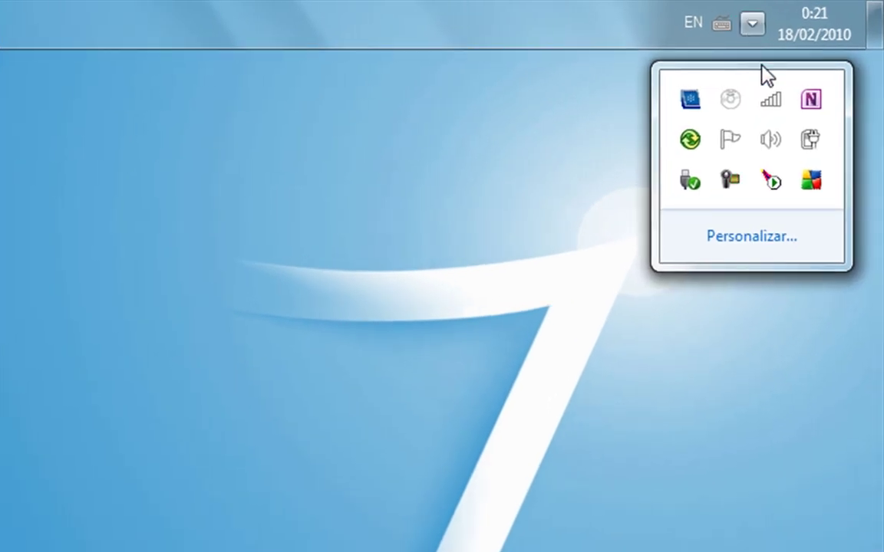
pyautogui.click(799, 75)
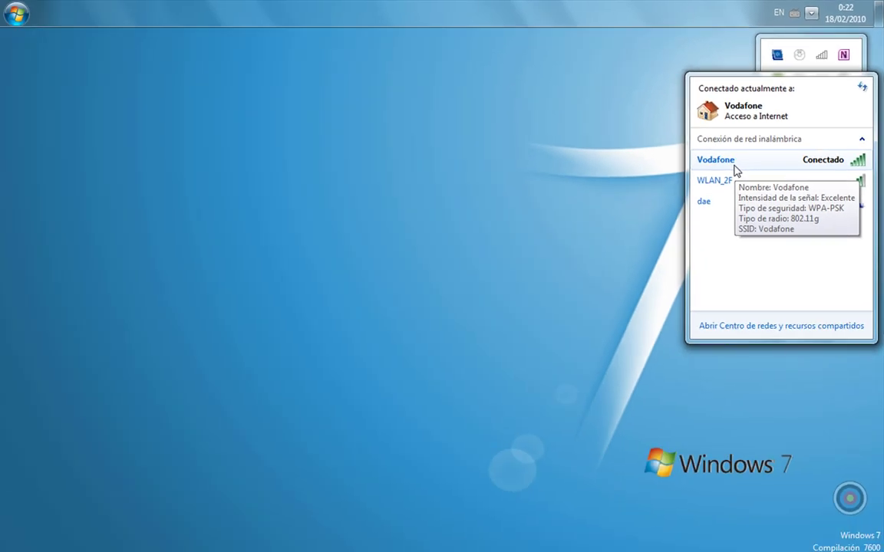
pyautogui.click(515, 167)
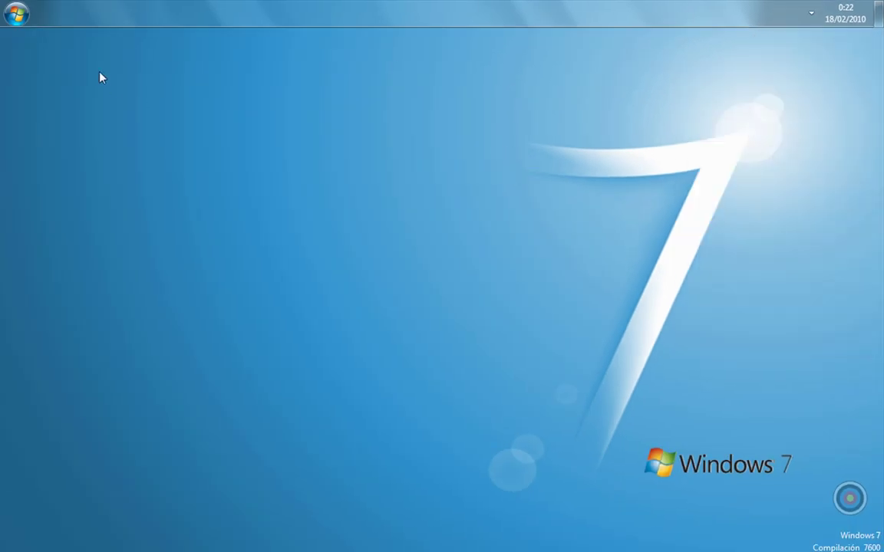
# Launch Internet Explorer and load the router address 192.168.0.1.
pyautogui.click(17, 16)
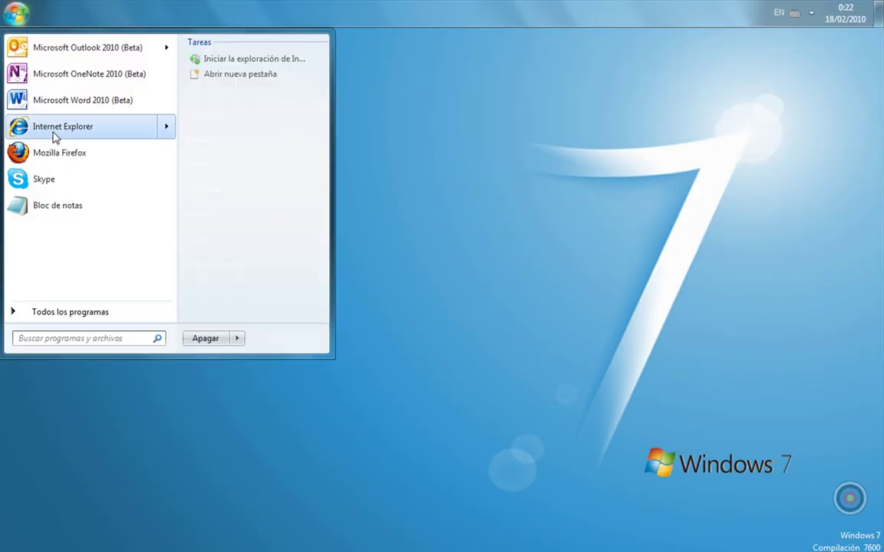
pyautogui.click(54, 136)
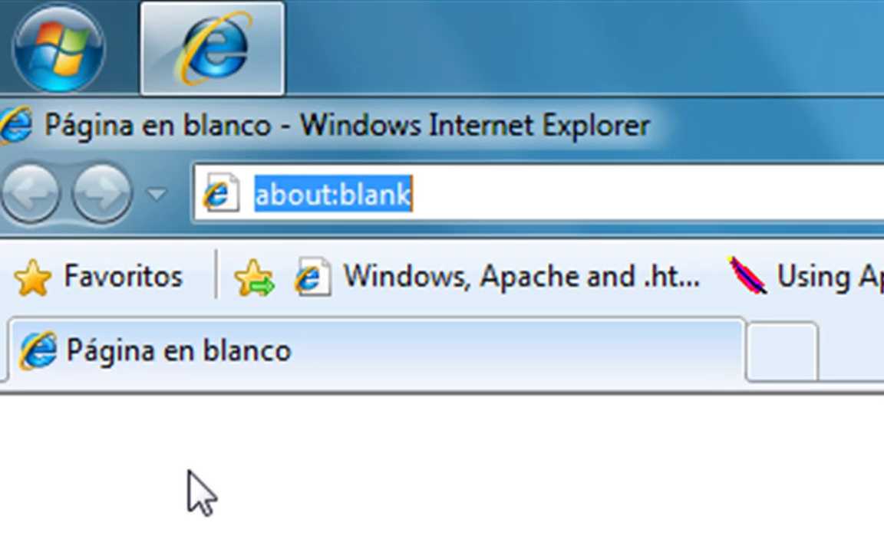
pyautogui.write('19')
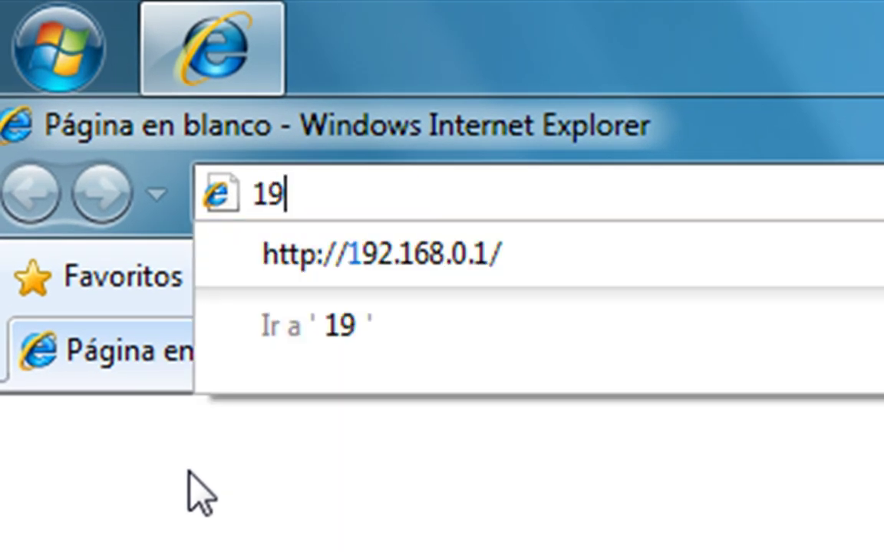
pyautogui.write('2.168')
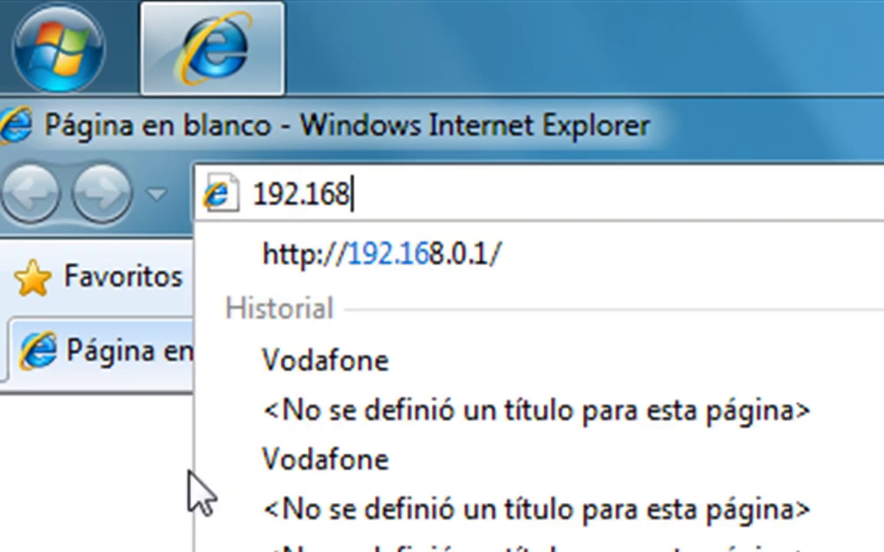
pyautogui.write('.0.2')
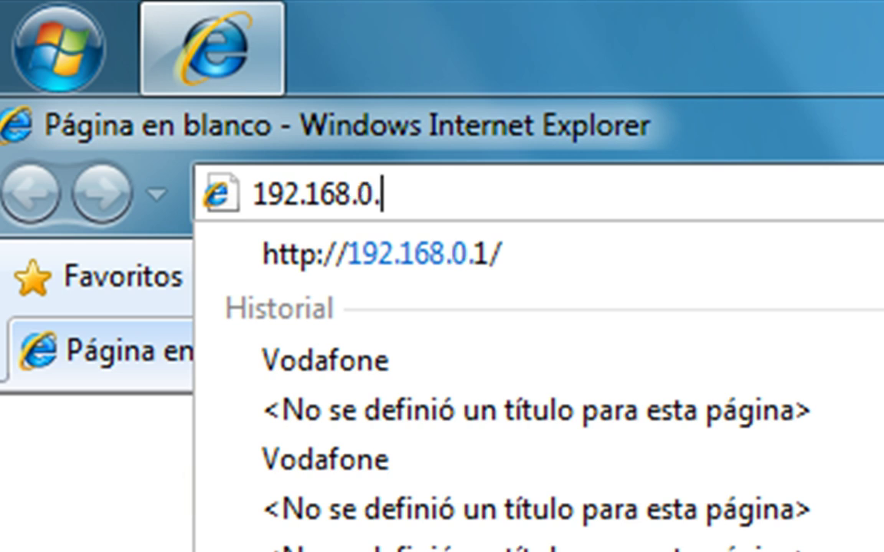
pyautogui.press('BackSpace')
pyautogui.write('1')
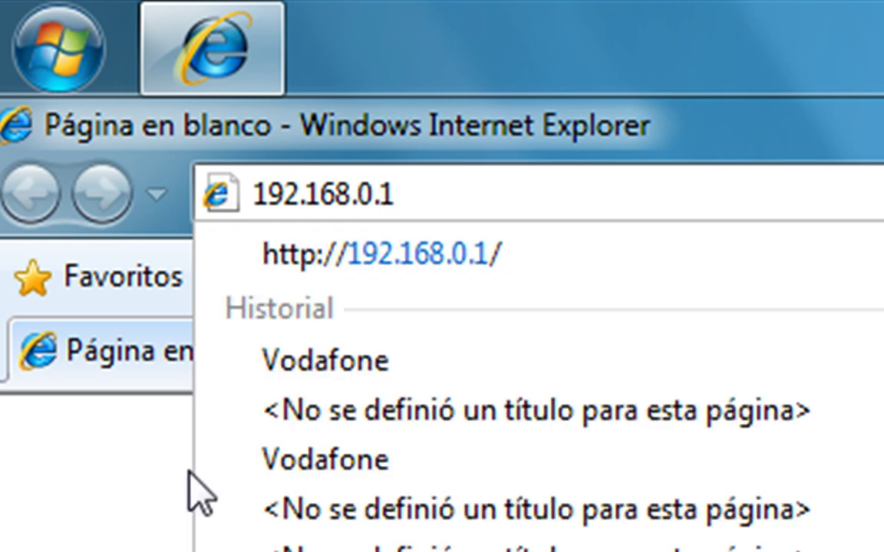
pyautogui.press('BackSpace')
pyautogui.press('BackSpace')
pyautogui.press('BackSpace')
pyautogui.write('.1.1')
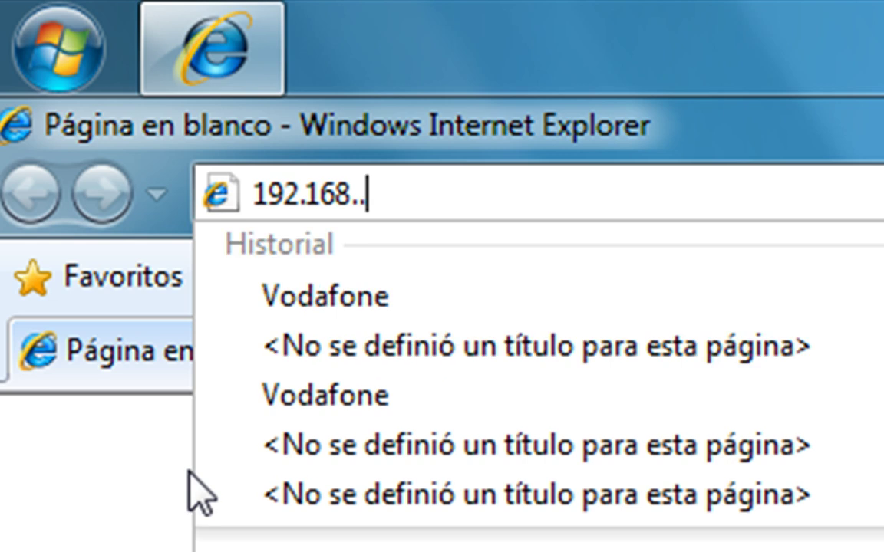
pyautogui.press('BackSpace')
pyautogui.press('BackSpace')
pyautogui.press('BackSpace')
pyautogui.press('BackSpace')
pyautogui.write('0.1')
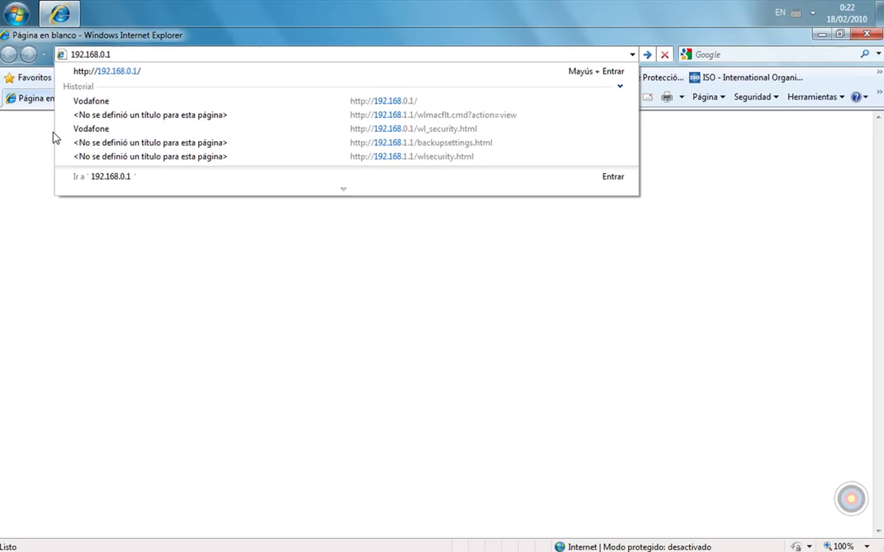
pyautogui.press('Return')
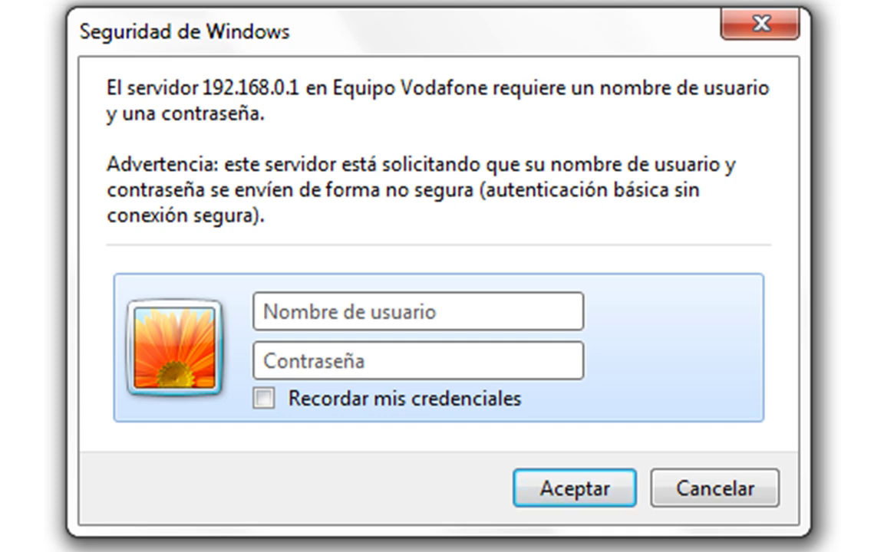
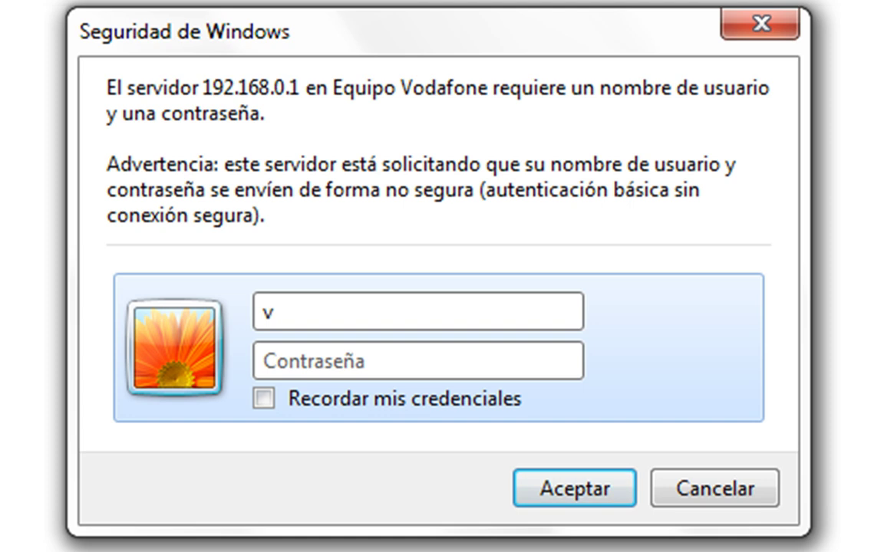
# Enter the router's admin username and password in Windows Security and submit with Aceptar.
pyautogui.press('Tab')
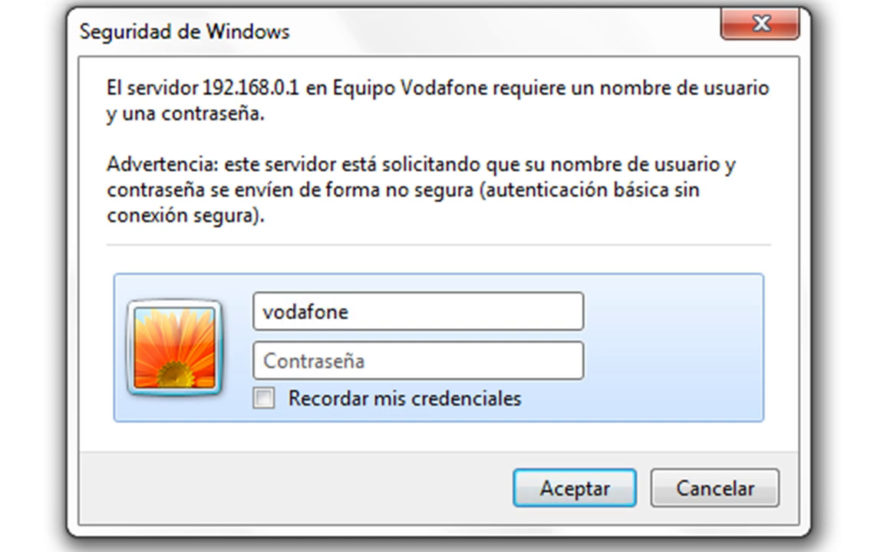
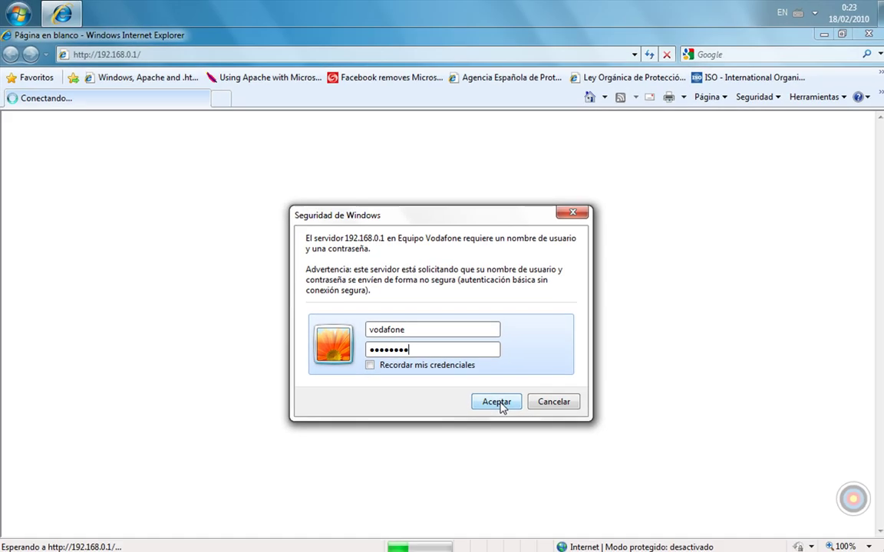
pyautogui.click(574, 487)
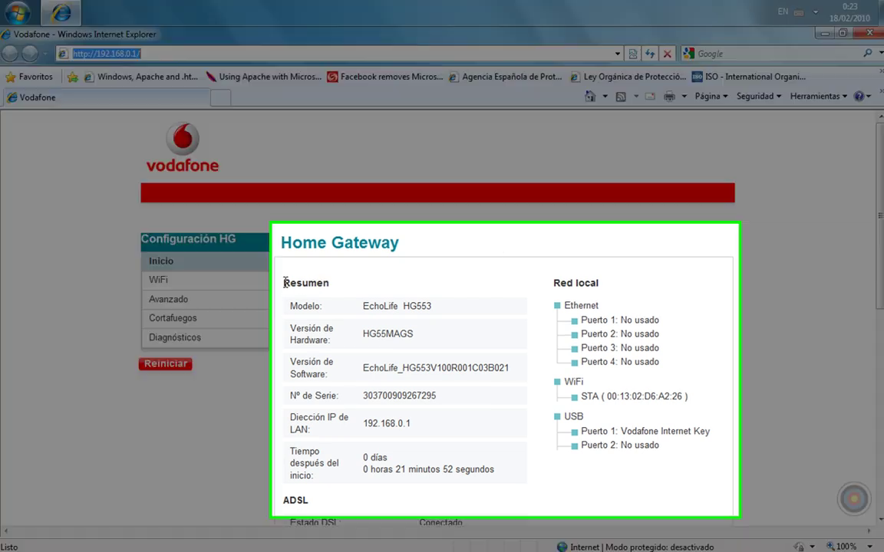
# Review the summary, pointing out LAN IP 192.168.0.1 and the WiFi station's MAC address.
pyautogui.moveTo(283, 287); pyautogui.dragTo(420, 423)
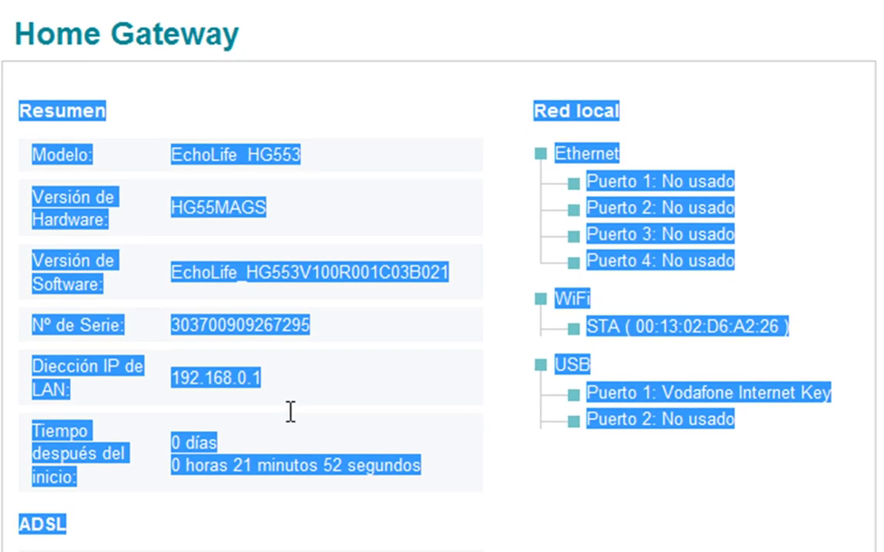
pyautogui.moveTo(290, 378); pyautogui.dragTo(290, 446)
pyautogui.click(285, 434)
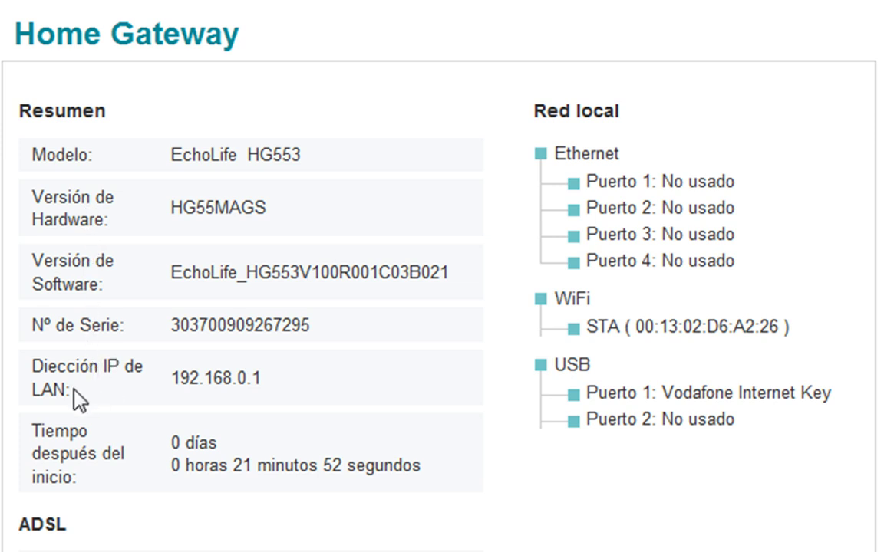
pyautogui.click(169, 379)
pyautogui.moveTo(631, 326); pyautogui.dragTo(784, 335)
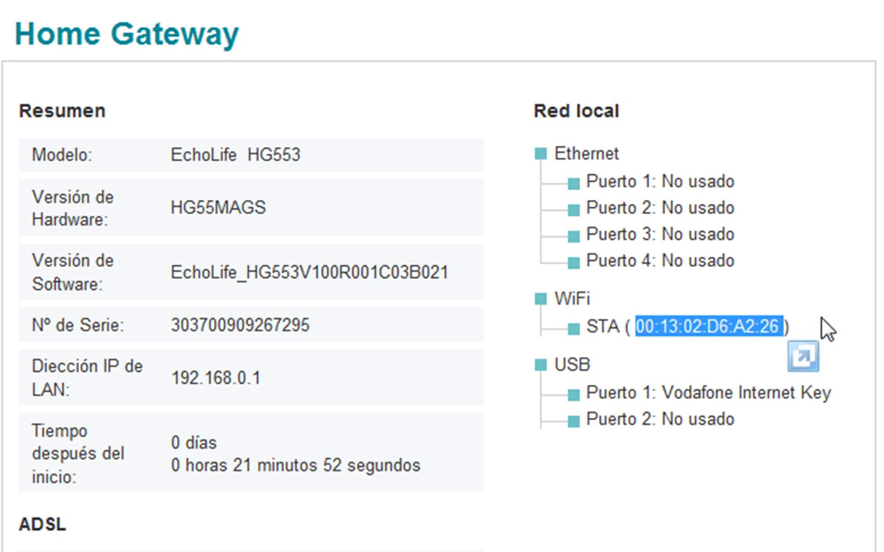
pyautogui.click(812, 269)
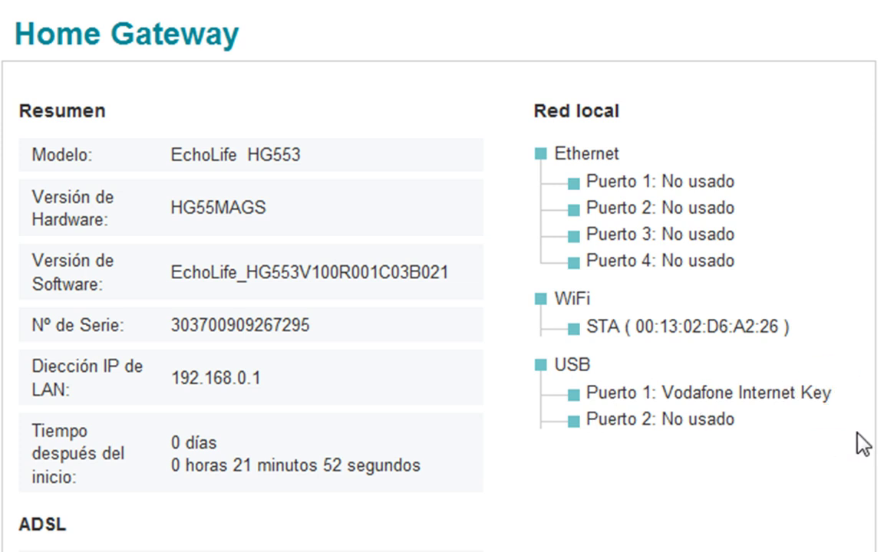
# Scroll down to the WiFi status section and highlight its rows.
pyautogui.scroll(-5, 442, 277)
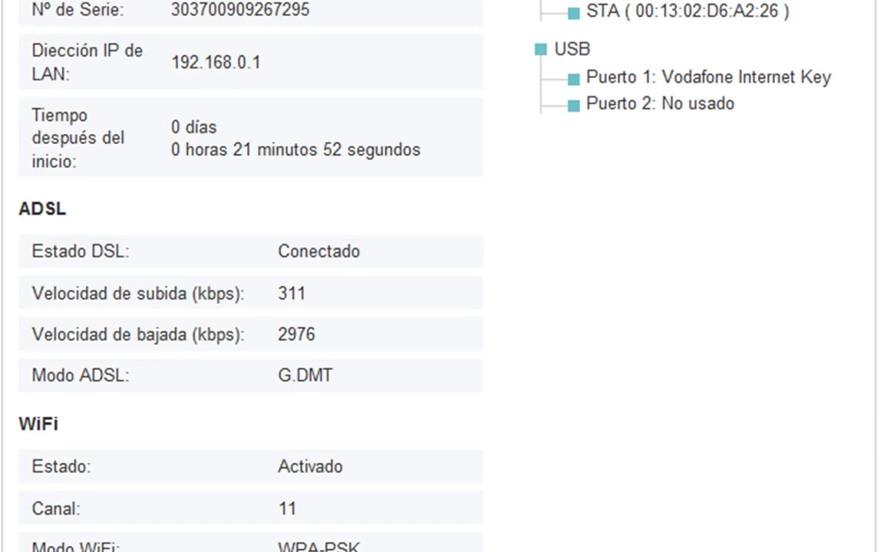
pyautogui.scroll(-4, 442, 276)
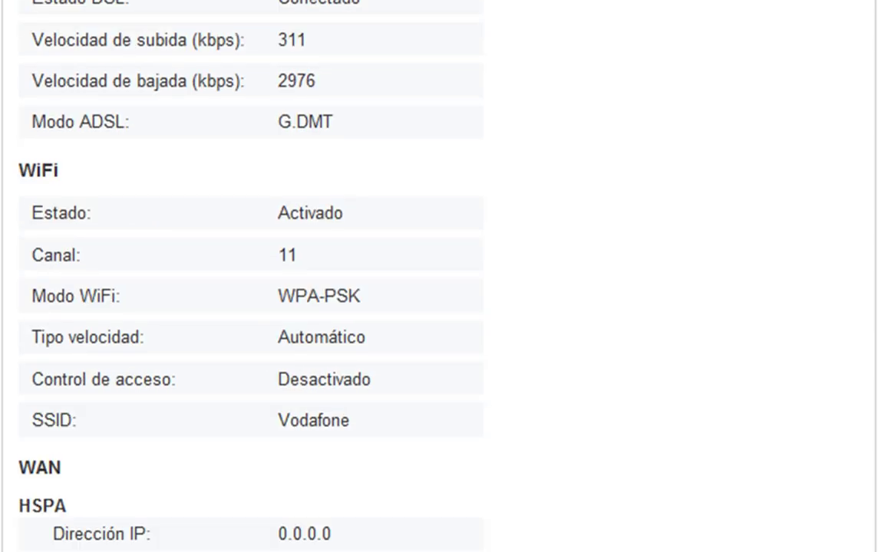
pyautogui.scroll(-1, 442, 276)
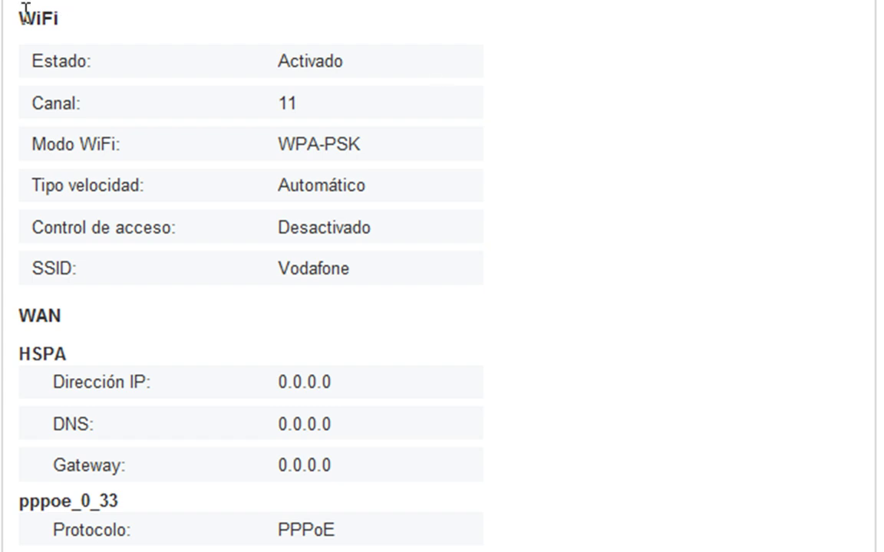
pyautogui.click(32, 62)
pyautogui.moveTo(32, 61); pyautogui.dragTo(365, 244)
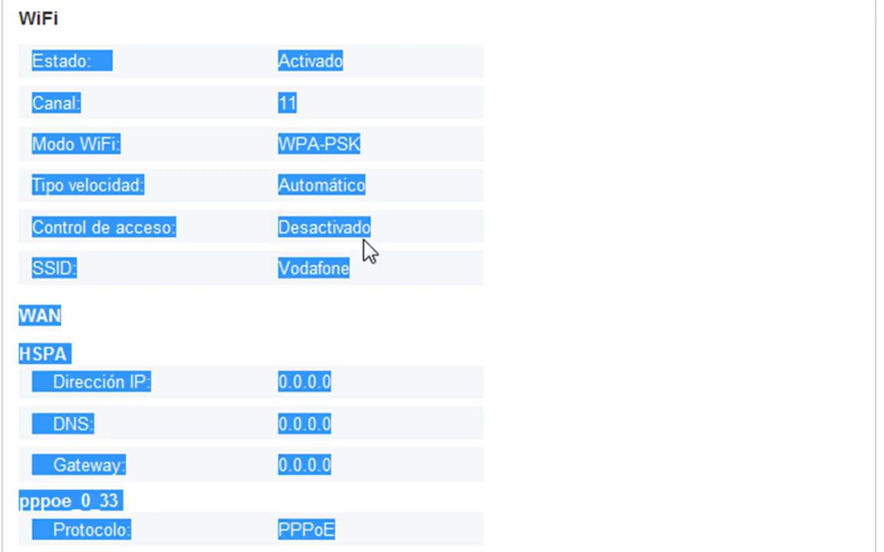
pyautogui.click(432, 187)
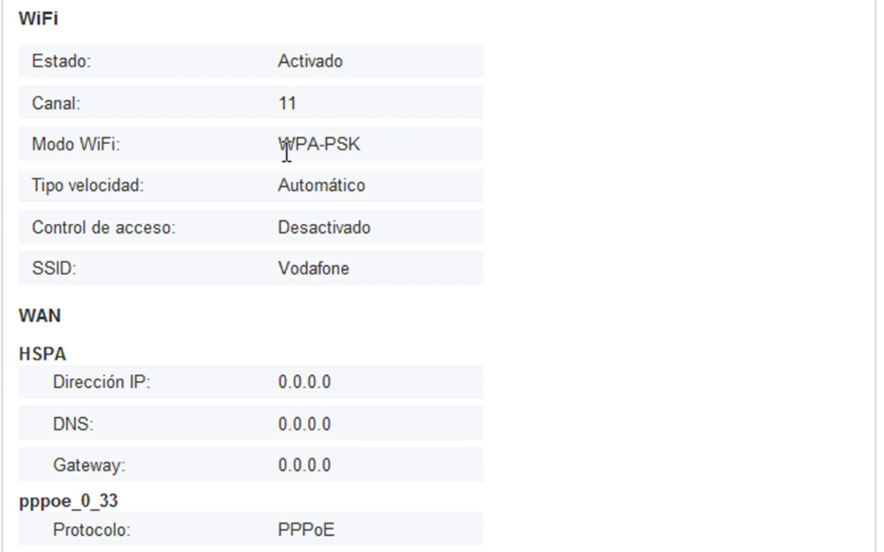
# Highlight WPA-PSK mode, disabled access control and SSID Vodafone, then open the WiFi Básico page.
pyautogui.moveTo(277, 147); pyautogui.dragTo(353, 141)
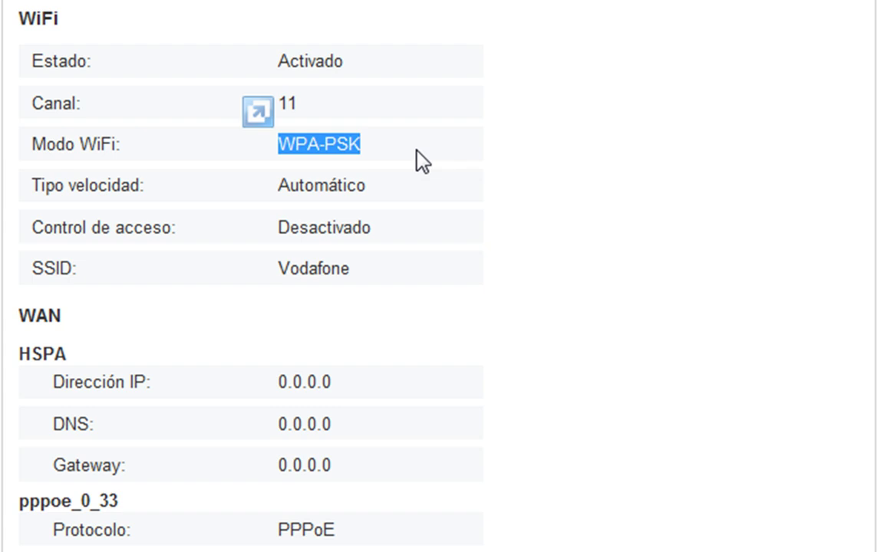
pyautogui.click(281, 230)
pyautogui.moveTo(281, 231); pyautogui.dragTo(373, 229)
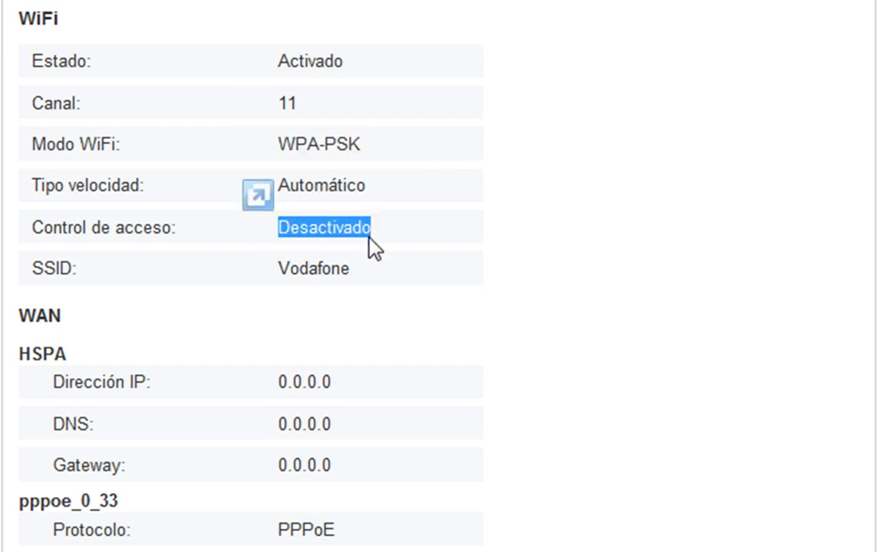
pyautogui.moveTo(278, 272); pyautogui.dragTo(345, 268)
pyautogui.click(249, 241)
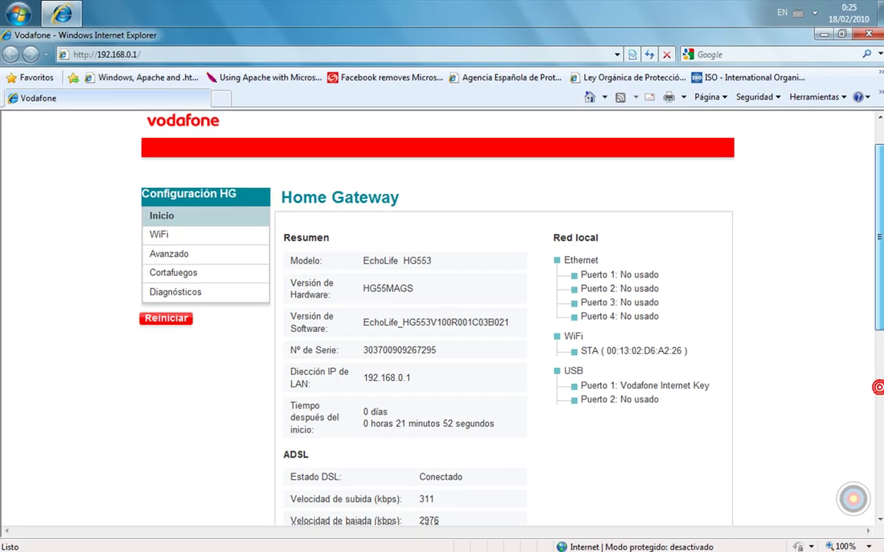
pyautogui.scroll(1, 295, 253)
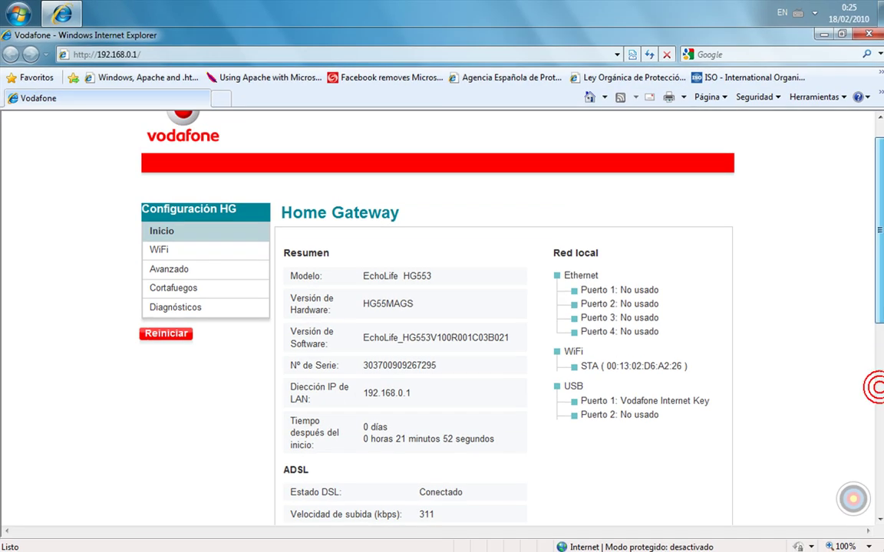
pyautogui.click(160, 250)
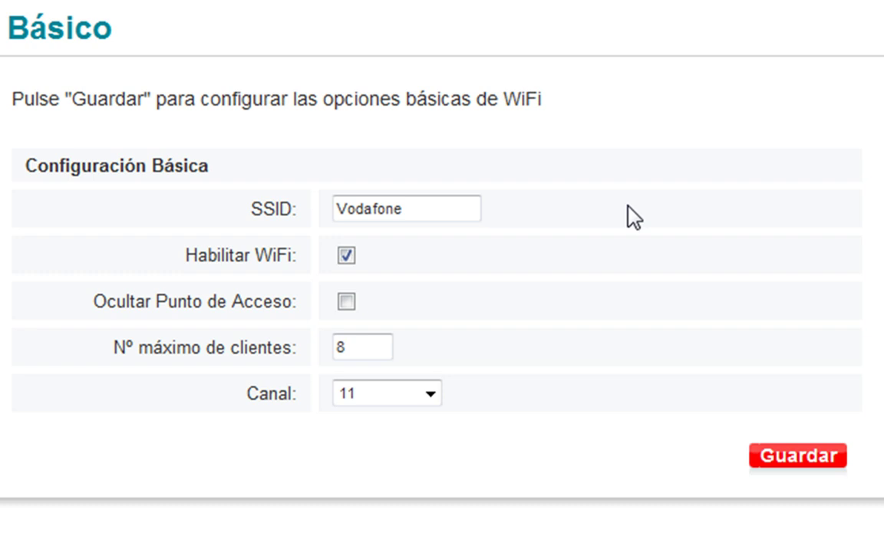
# Leave Habilitar WiFi ticked after toggling it, and tick Ocultar Punto de Acceso to hide the SSID.
pyautogui.click(445, 205)
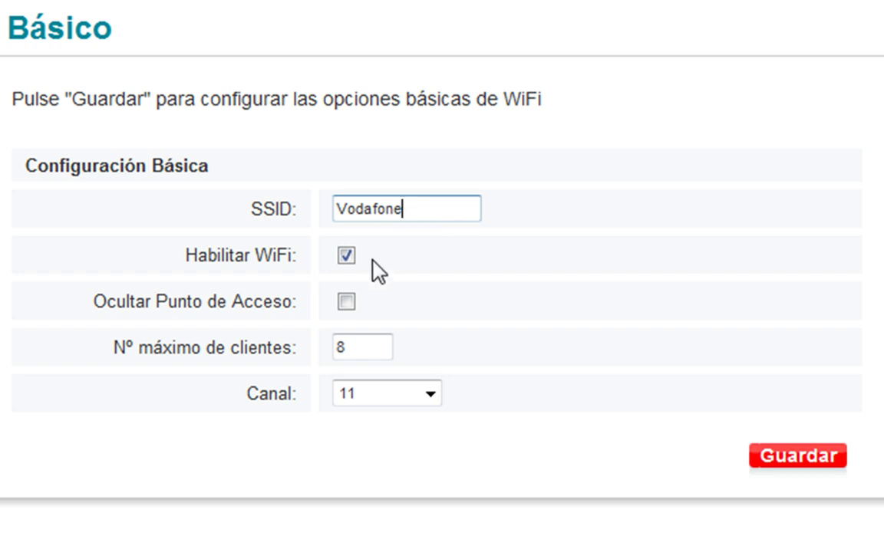
pyautogui.click(346, 258)
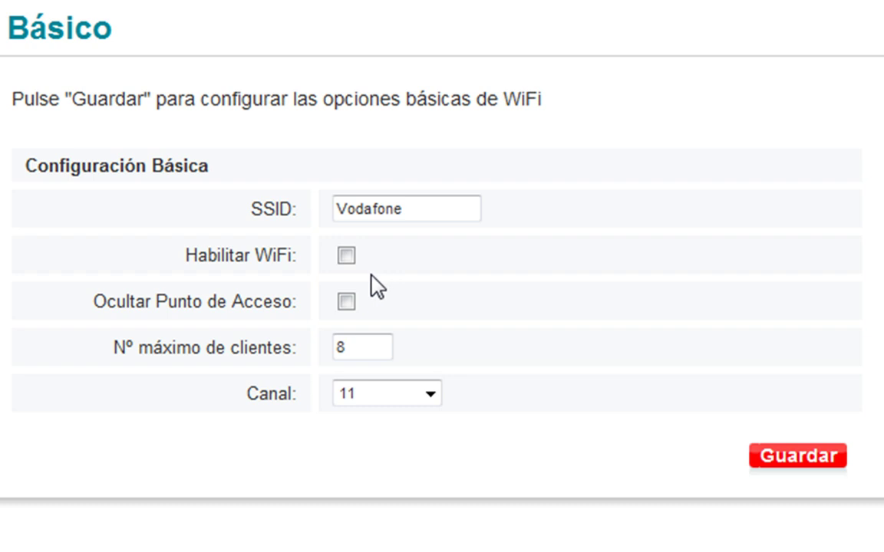
pyautogui.click(346, 256)
pyautogui.click(346, 255)
pyautogui.click(346, 256)
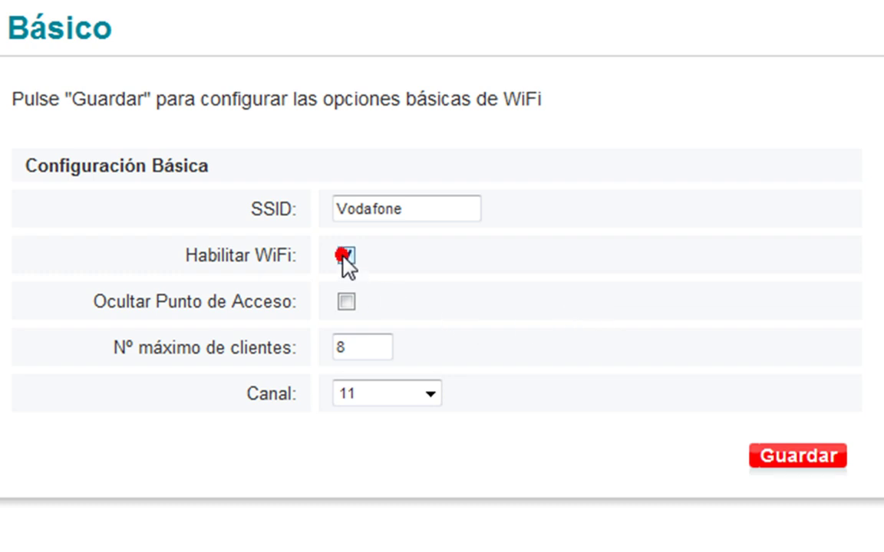
pyautogui.click(346, 301)
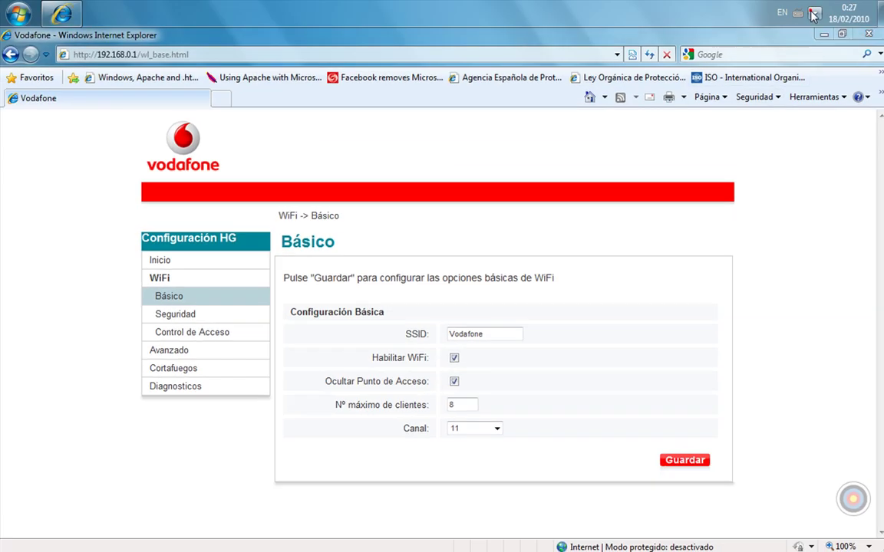
# Confirm Vodafone still appears among wireless networks, then untick Ocultar Punto de Acceso.
pyautogui.click(813, 14)
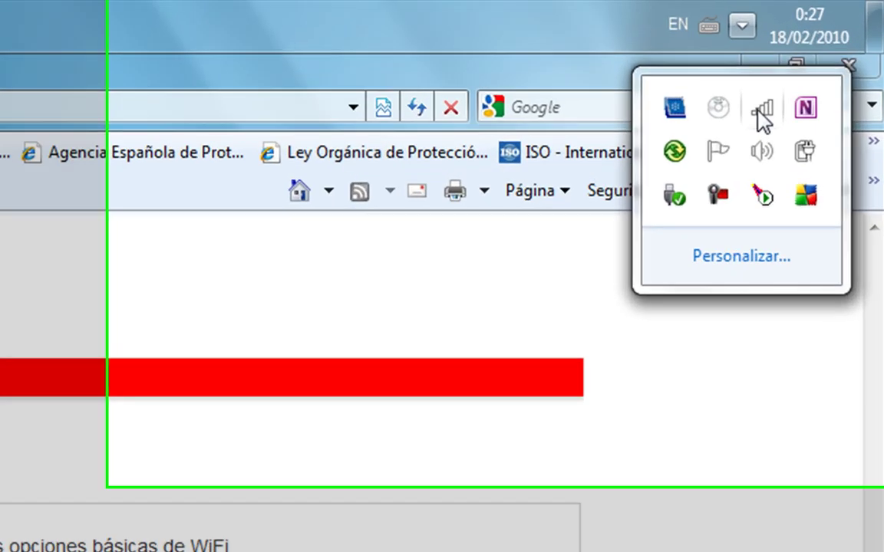
pyautogui.click(816, 58)
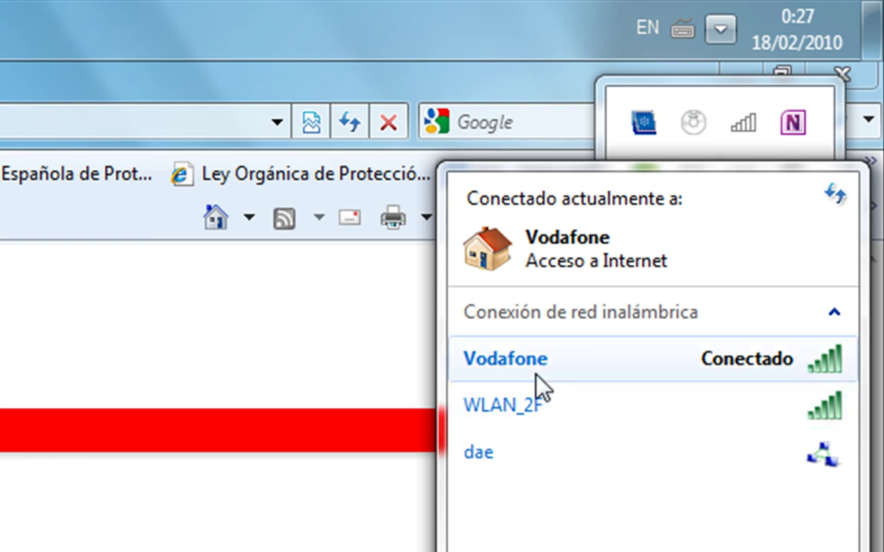
pyautogui.moveTo(536, 373)
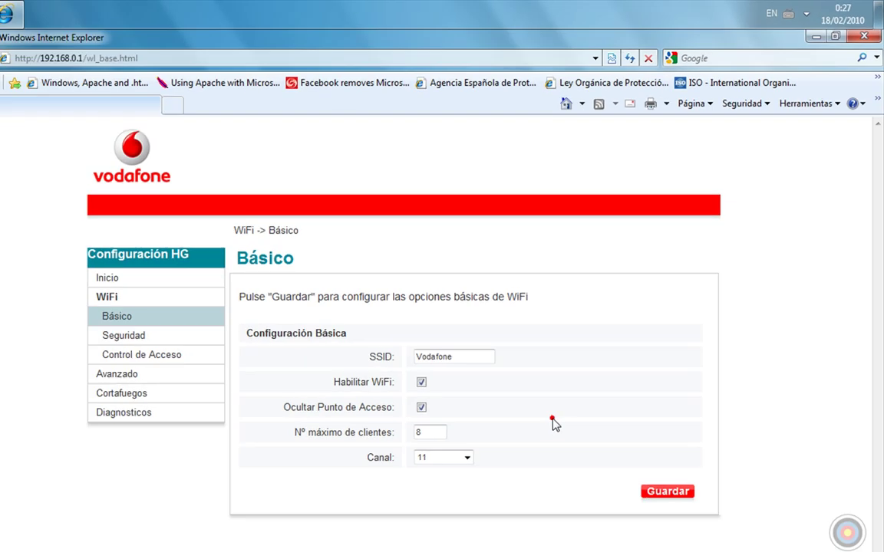
pyautogui.click(550, 393)
pyautogui.click(451, 380)
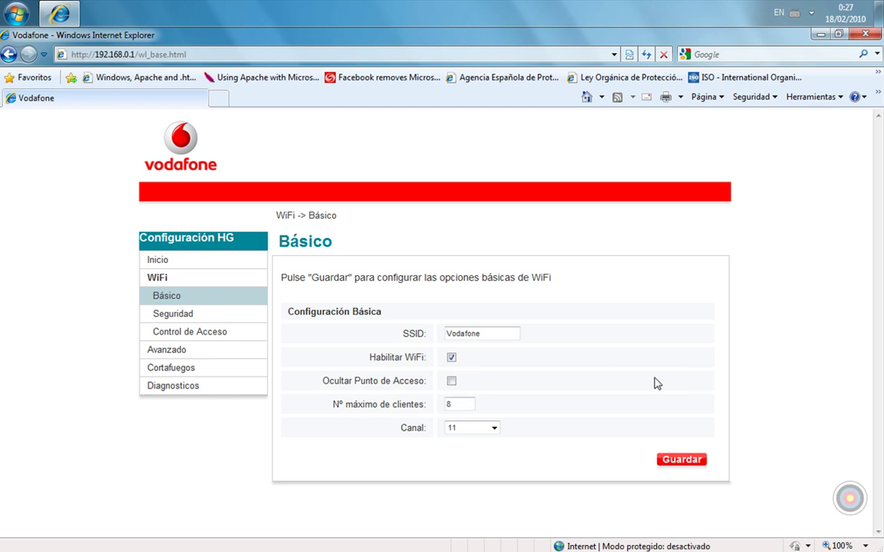
# Inspect the Canal options keeping channel 11, then go to the WiFi Seguridad page.
pyautogui.click(466, 404)
pyautogui.click(496, 431)
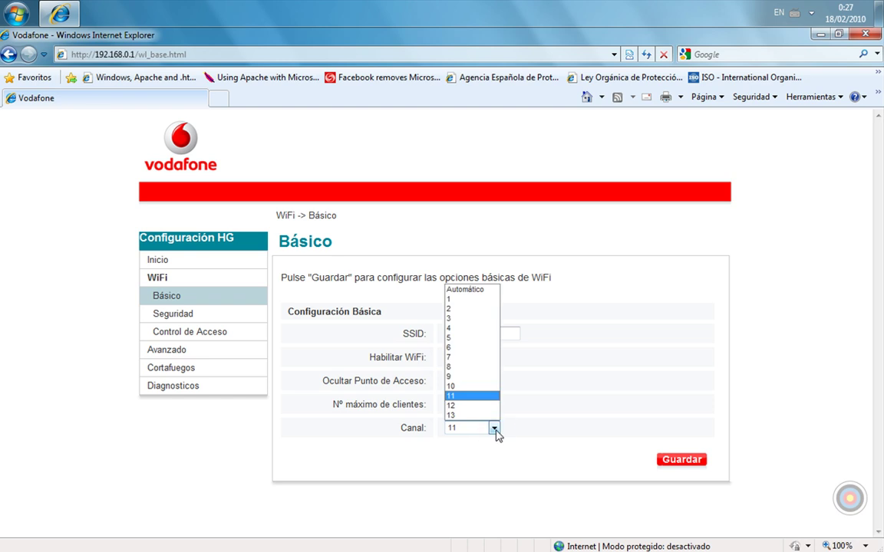
pyautogui.click(495, 431)
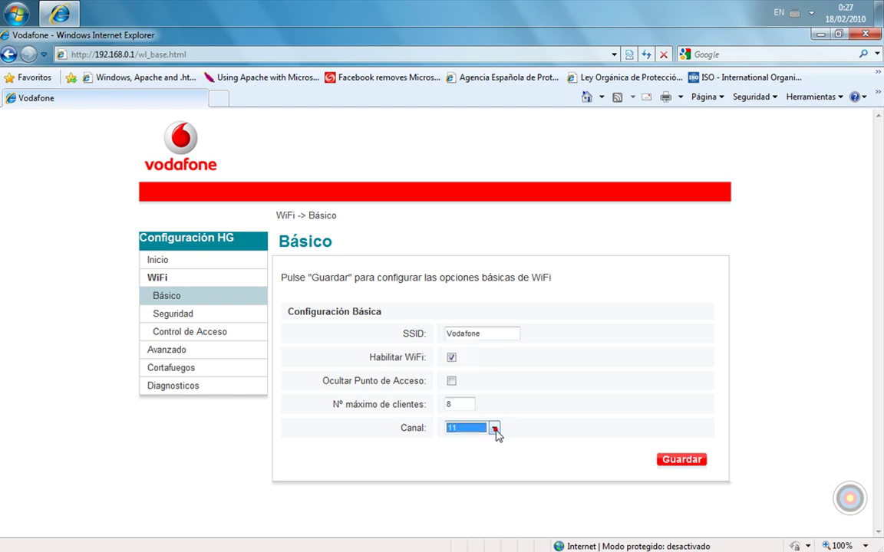
pyautogui.click(179, 316)
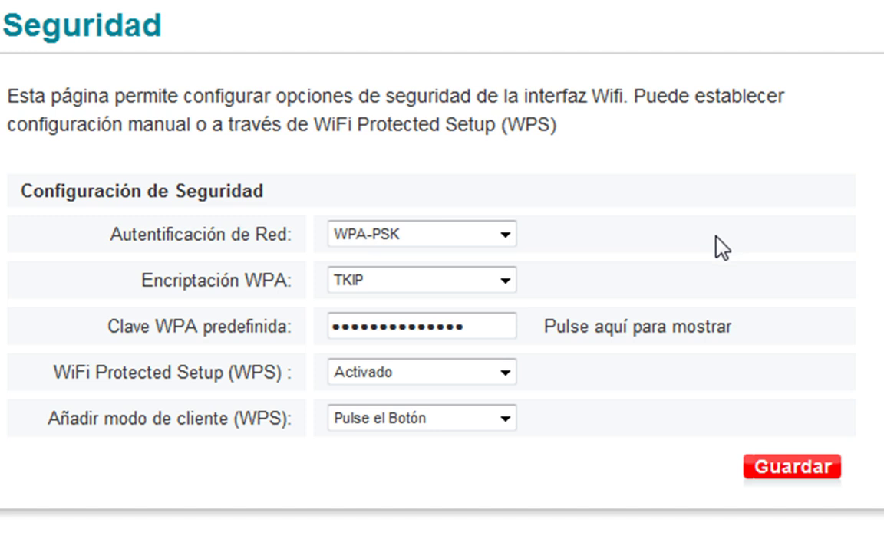
pyautogui.click(506, 237)
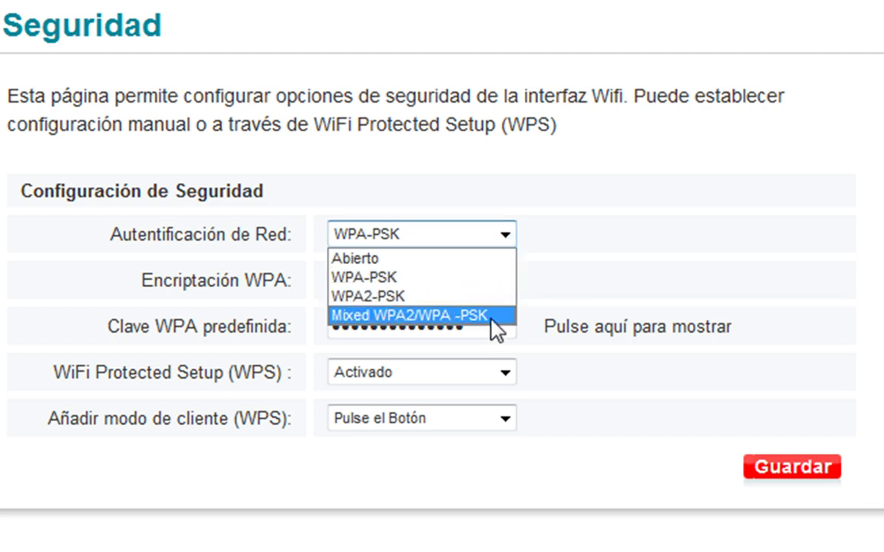
pyautogui.click(581, 227)
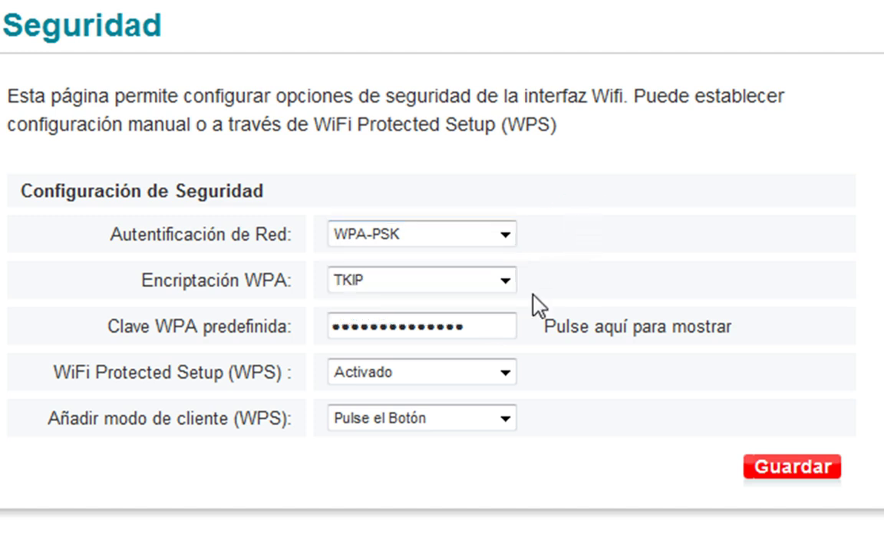
pyautogui.click(494, 329)
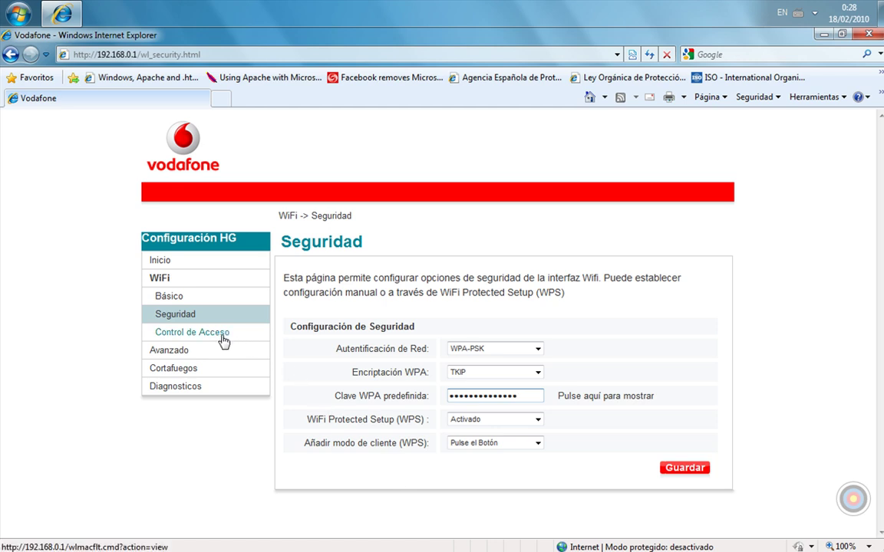
# On Control de Acceso, try Permitido then settle MAC filtering on Rechazado.
pyautogui.click(222, 337)
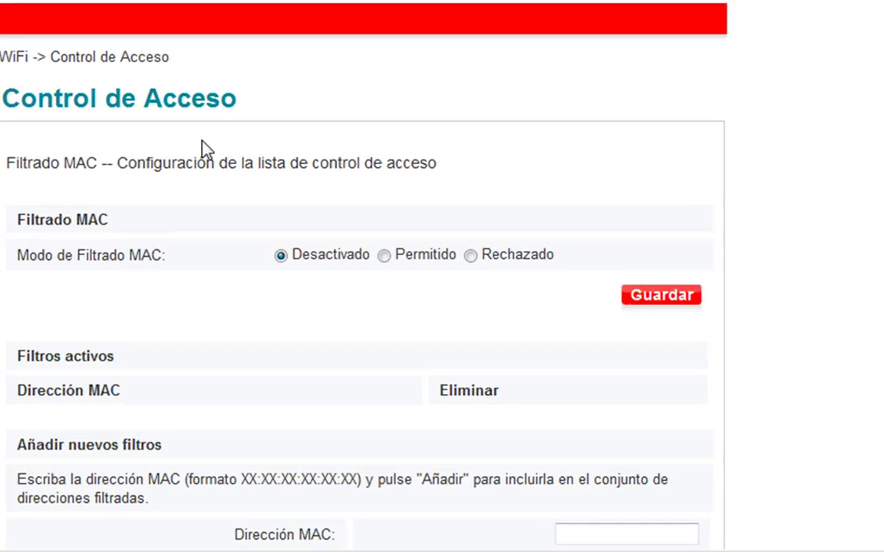
pyautogui.scroll(-2, 361, 306)
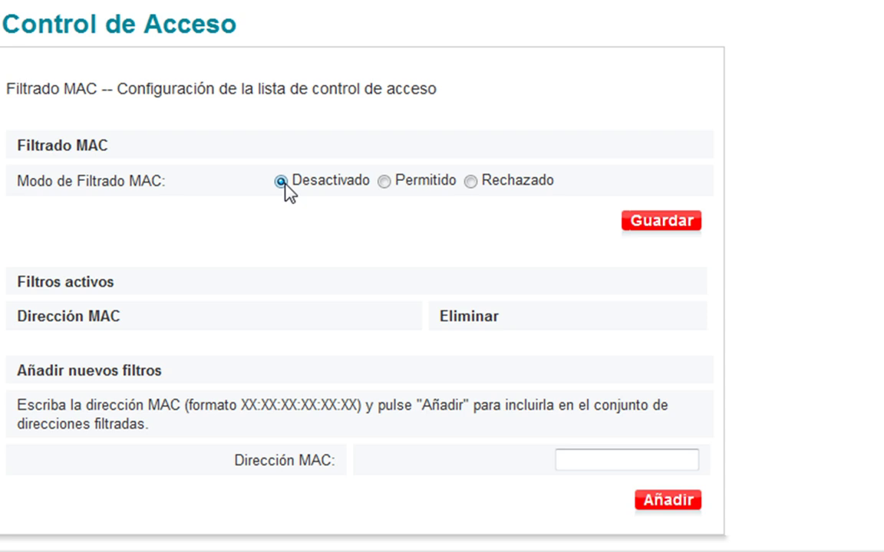
pyautogui.click(384, 181)
pyautogui.click(662, 461)
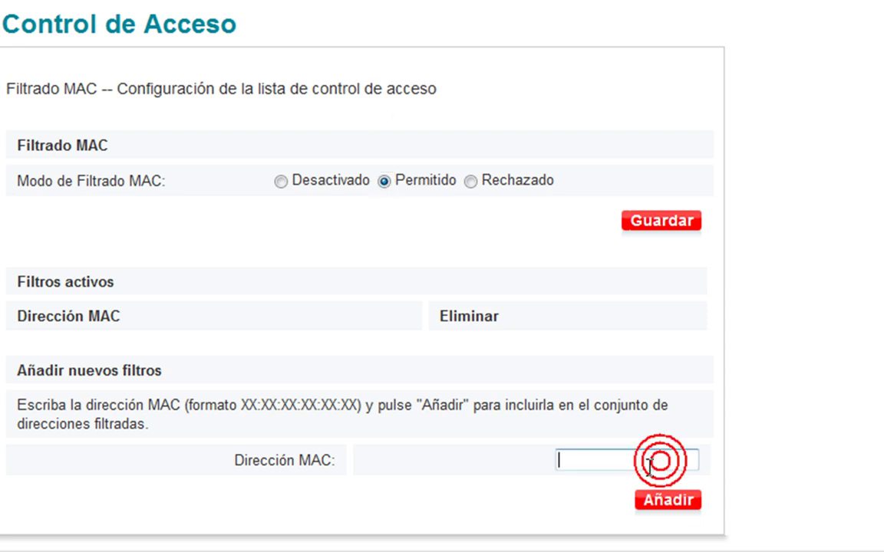
pyautogui.click(587, 461)
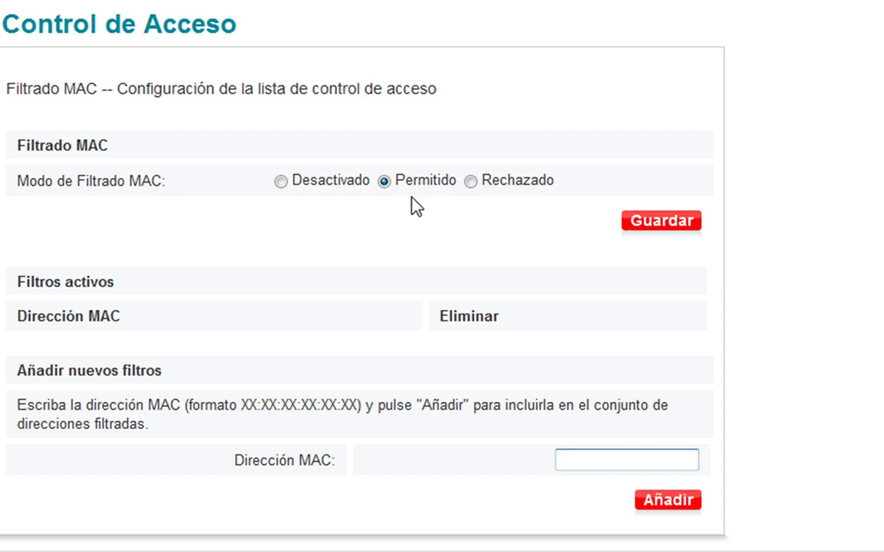
pyautogui.click(474, 185)
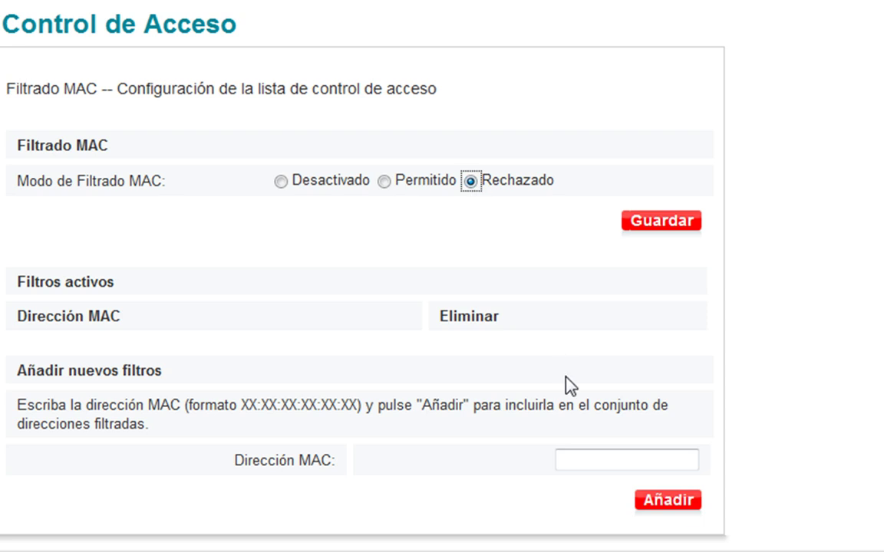
pyautogui.click(568, 458)
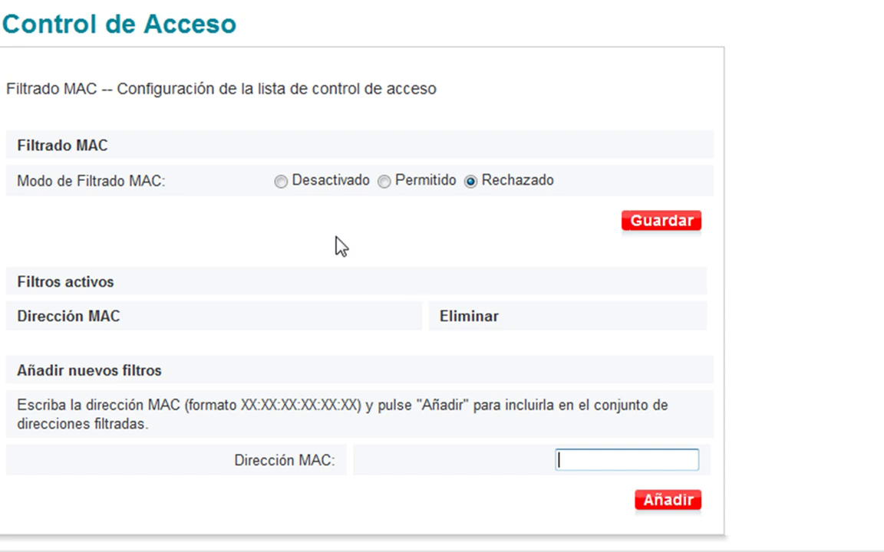
# Cycle MAC filtering through Desactivado, Permitido and Rechazado, clicking the Dirección MAC field between.
pyautogui.click(281, 181)
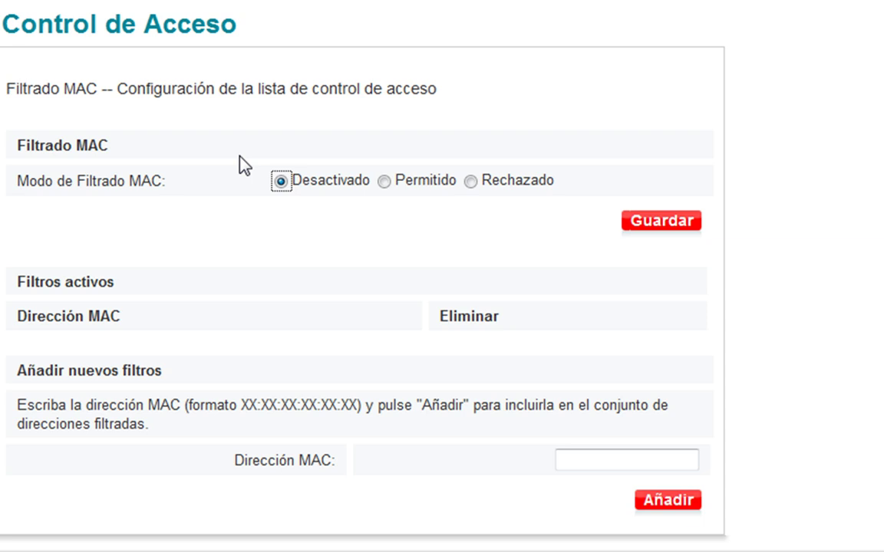
pyautogui.click(625, 461)
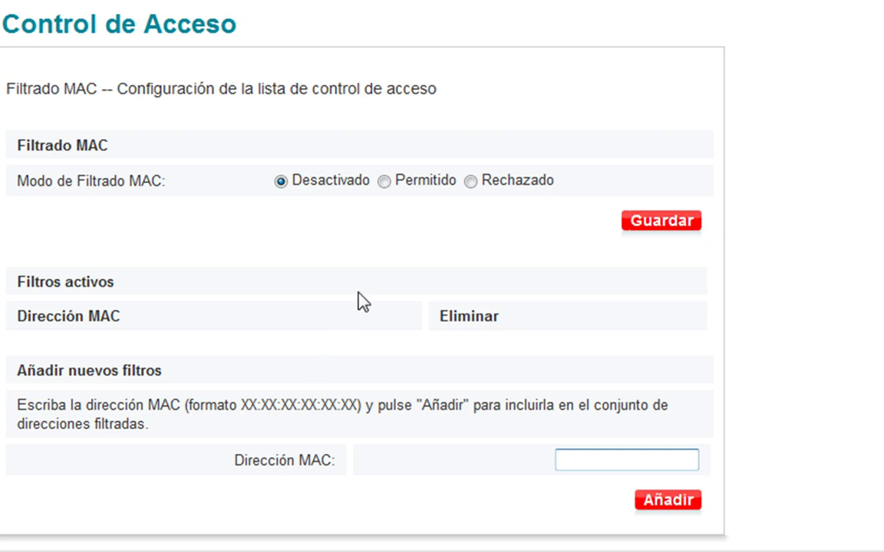
pyautogui.click(385, 183)
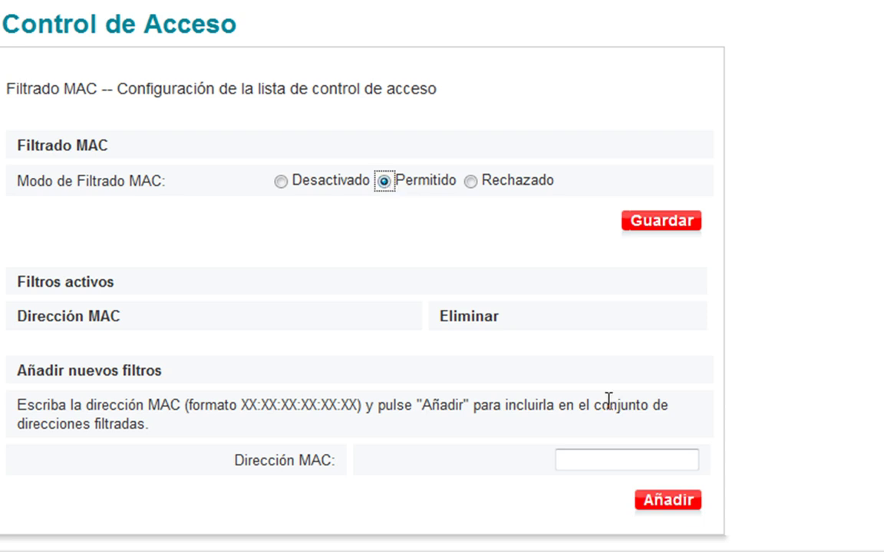
pyautogui.click(603, 459)
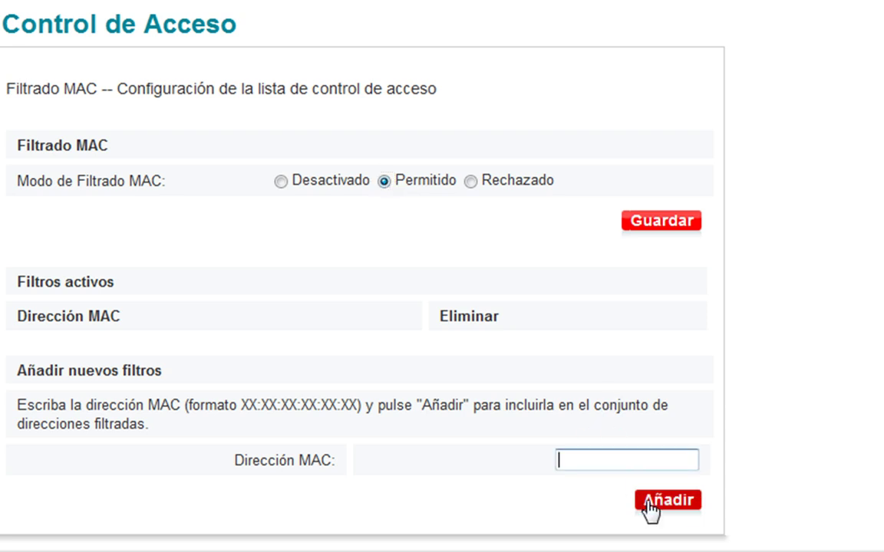
pyautogui.click(471, 182)
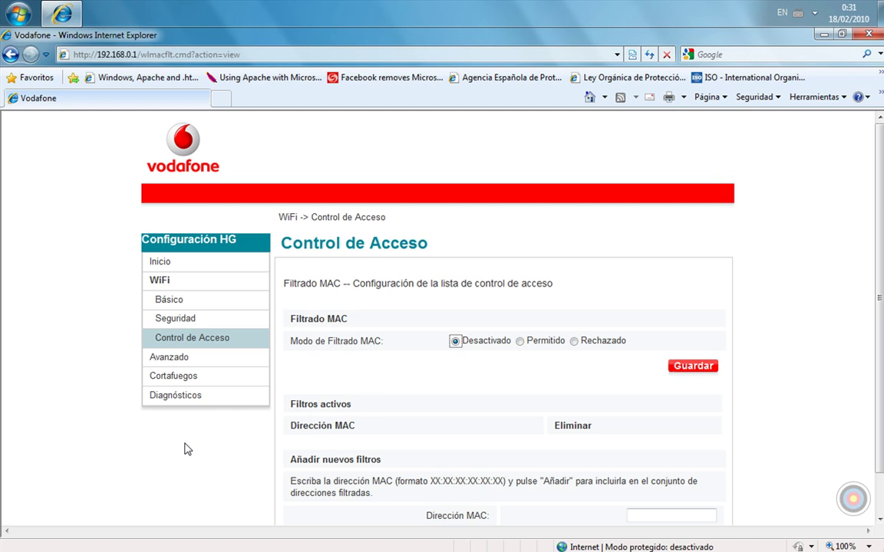
# Revisit the WiFi Seguridad page, then the Básico page.
pyautogui.click(183, 322)
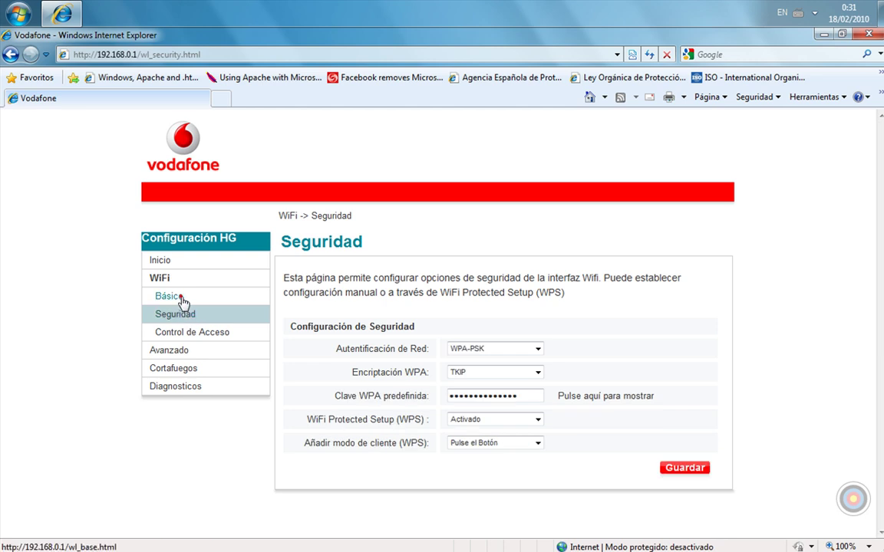
pyautogui.click(182, 299)
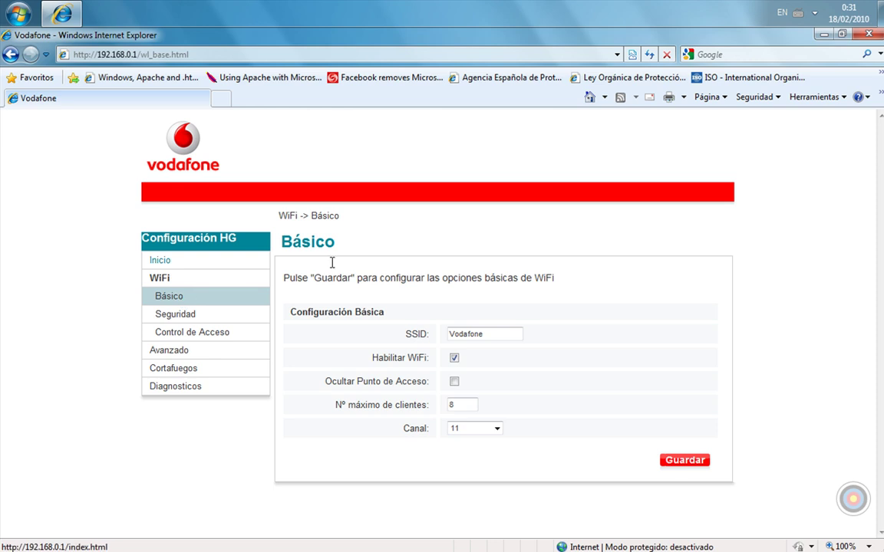